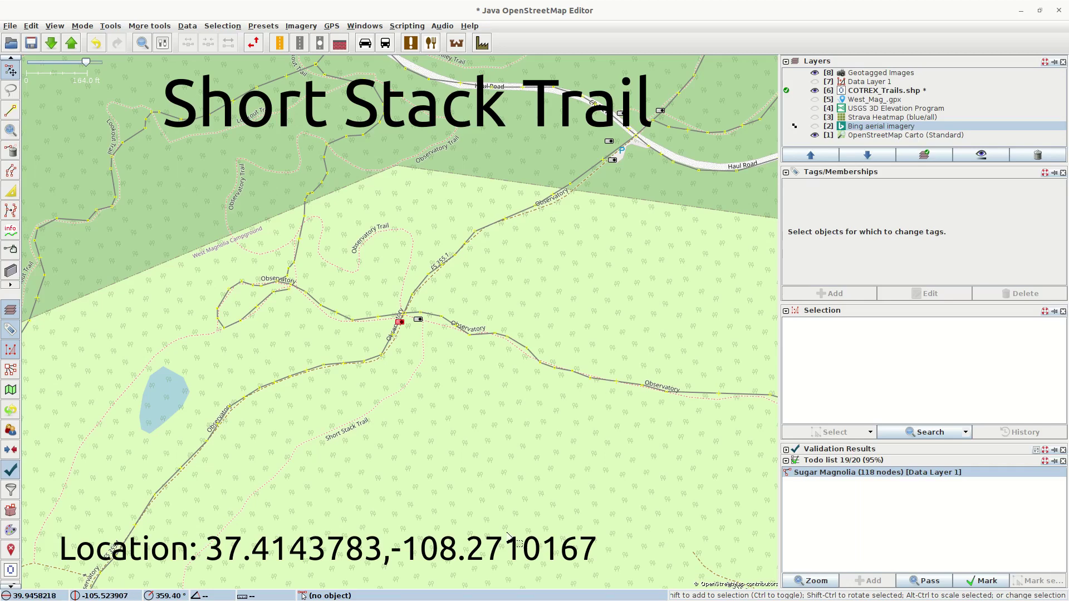
Select the Observatory Road way, after briefly selecting the Observatory Trail way.
{"action": "left_click", "coordinate": [538, 360]}
{"action": "left_click", "coordinate": [484, 233]}
{"action": "key", "text": "Escape"}
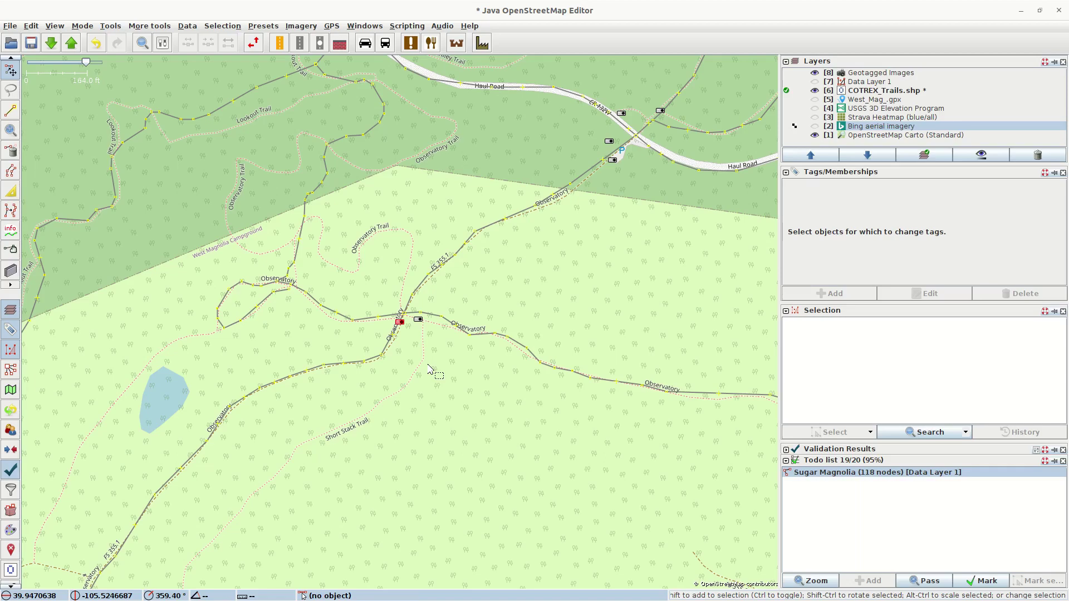
{"action": "left_click", "coordinate": [407, 325]}
Turn on Bing aerial imagery, pan to the clearing, and bring up the imagery layer options.
{"action": "left_click", "coordinate": [816, 126]}
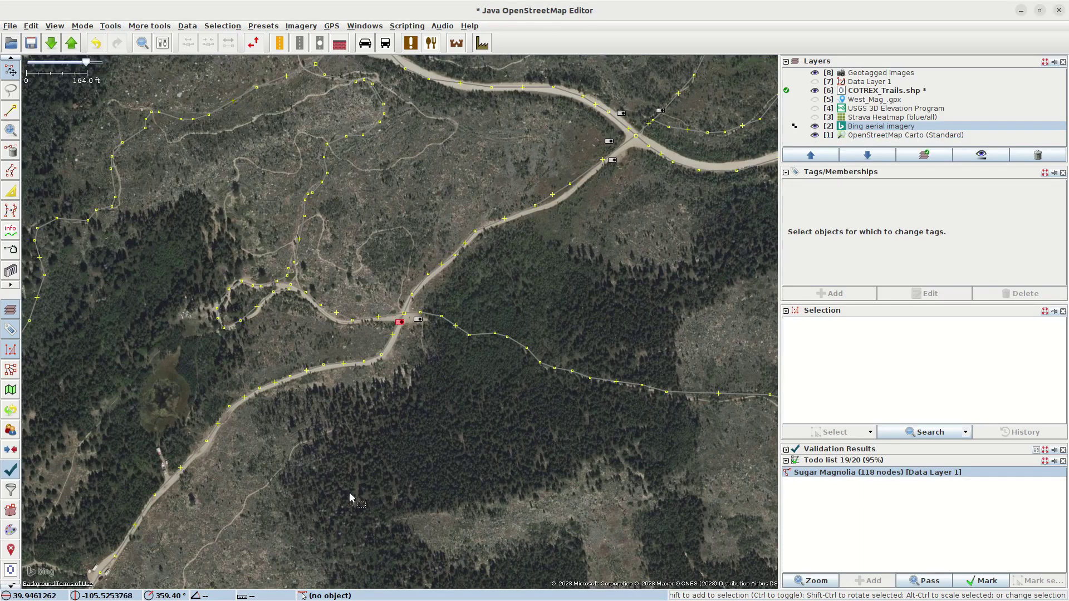
{"action": "left_click_drag", "start_coordinate": [230, 535], "coordinate": [441, 332]}
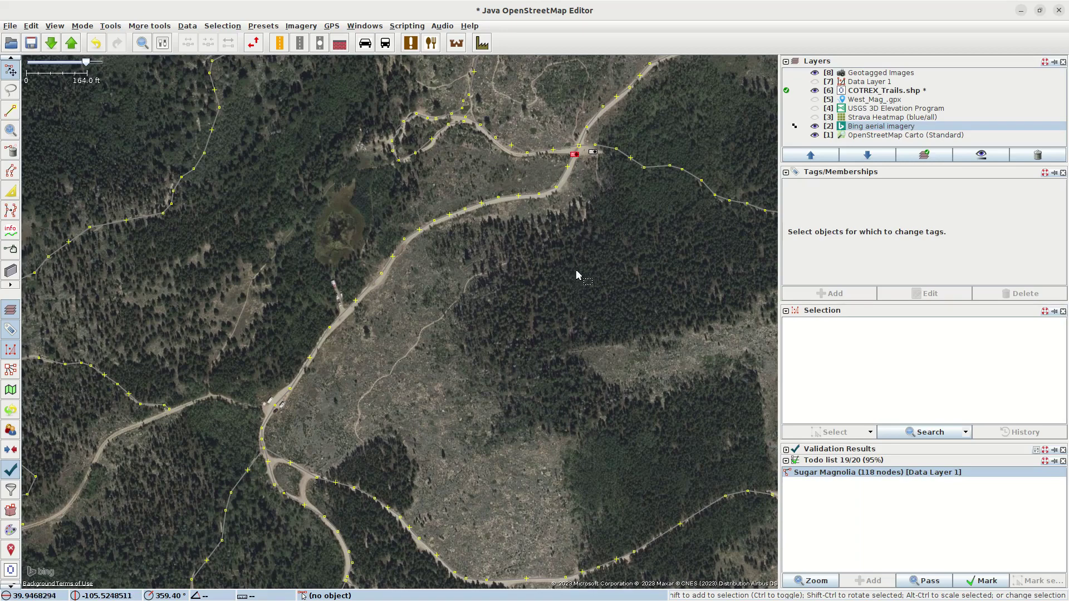
{"action": "right_click", "coordinate": [450, 377]}
{"action": "mouse_move", "coordinate": [492, 392]}
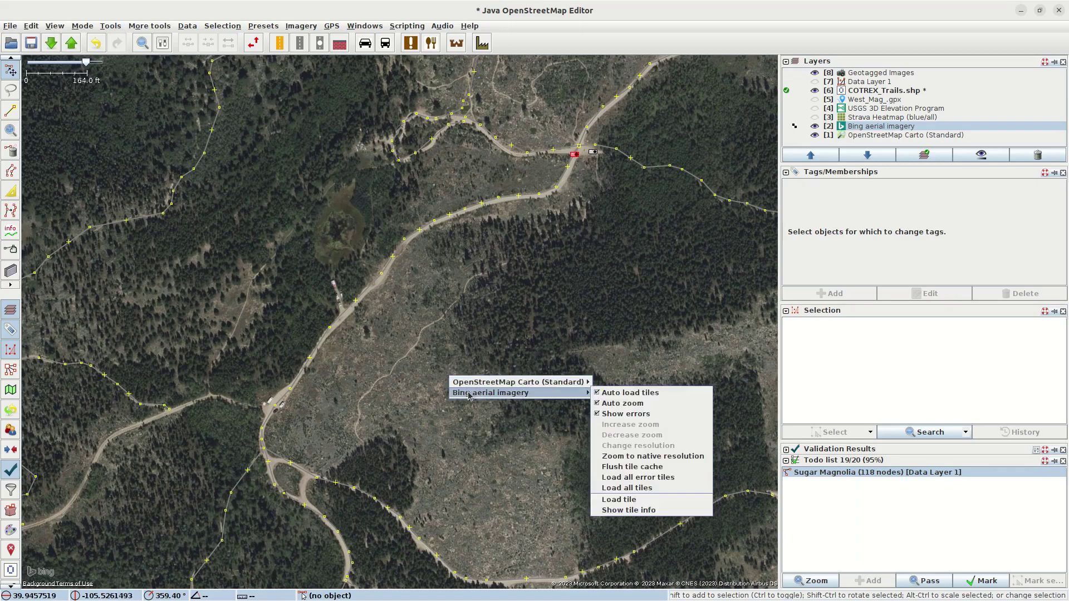
{"action": "left_click", "coordinate": [664, 512]}
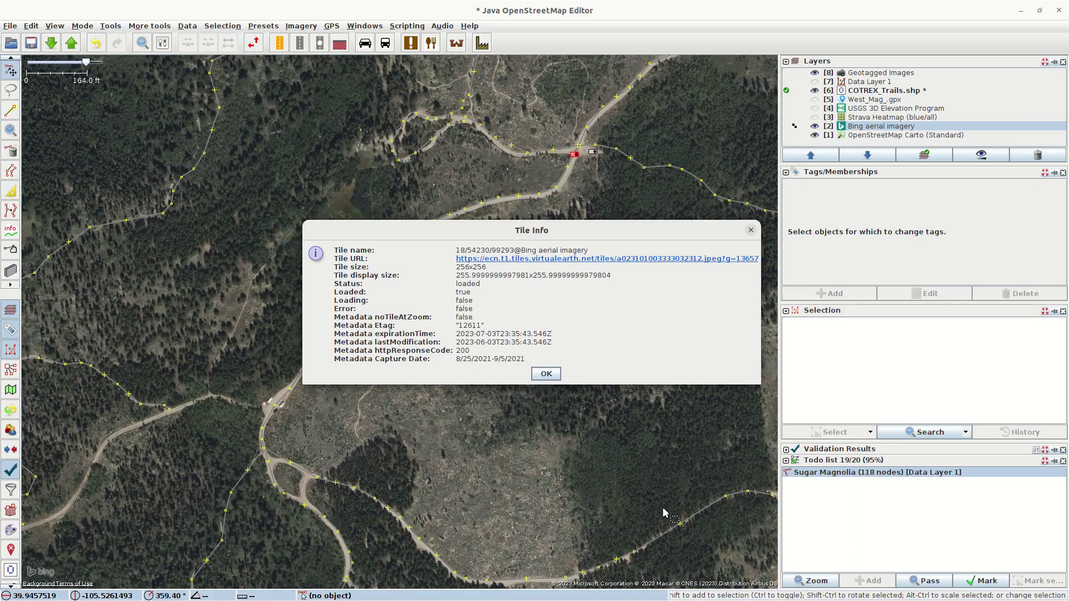
{"action": "left_click", "coordinate": [548, 375]}
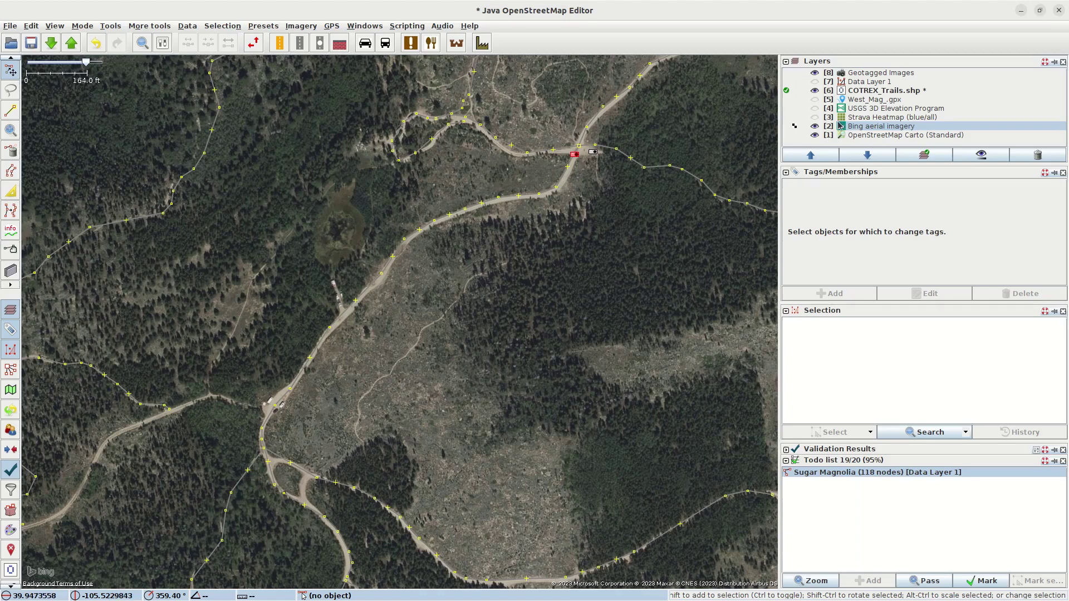
Hide Bing imagery, briefly show the Strava heatmap, then pan south along Short Stack Trail.
{"action": "left_click", "coordinate": [815, 127]}
{"action": "left_click", "coordinate": [814, 117]}
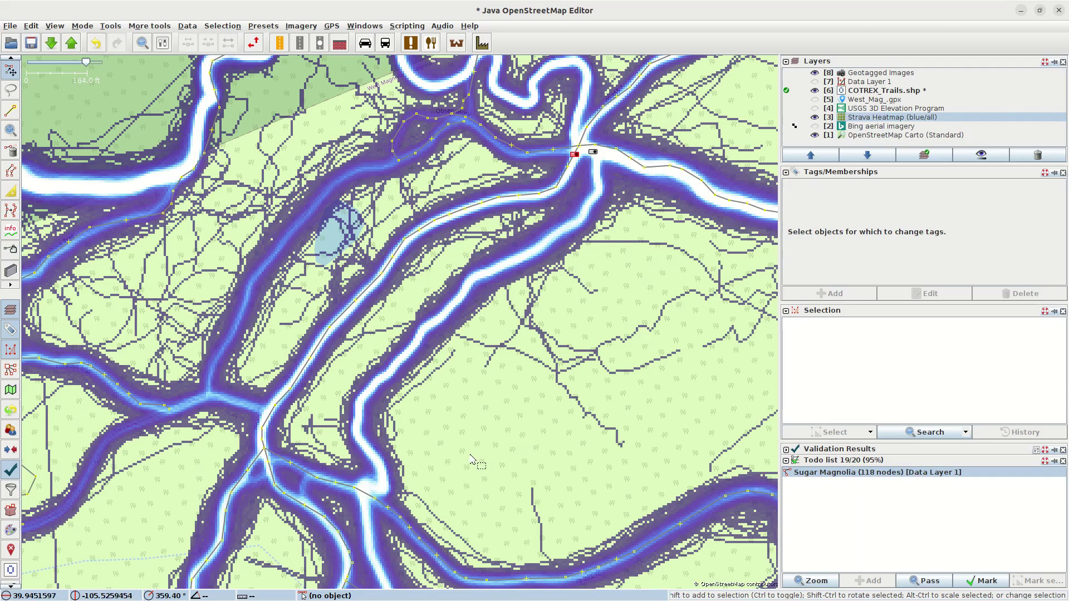
{"action": "left_click", "coordinate": [815, 118]}
{"action": "mouse_move", "coordinate": [465, 488]}
{"action": "left_mouse_down"}
{"action": "mouse_move", "coordinate": [465, 421]}
{"action": "mouse_move", "coordinate": [499, 267]}
{"action": "left_mouse_up"}
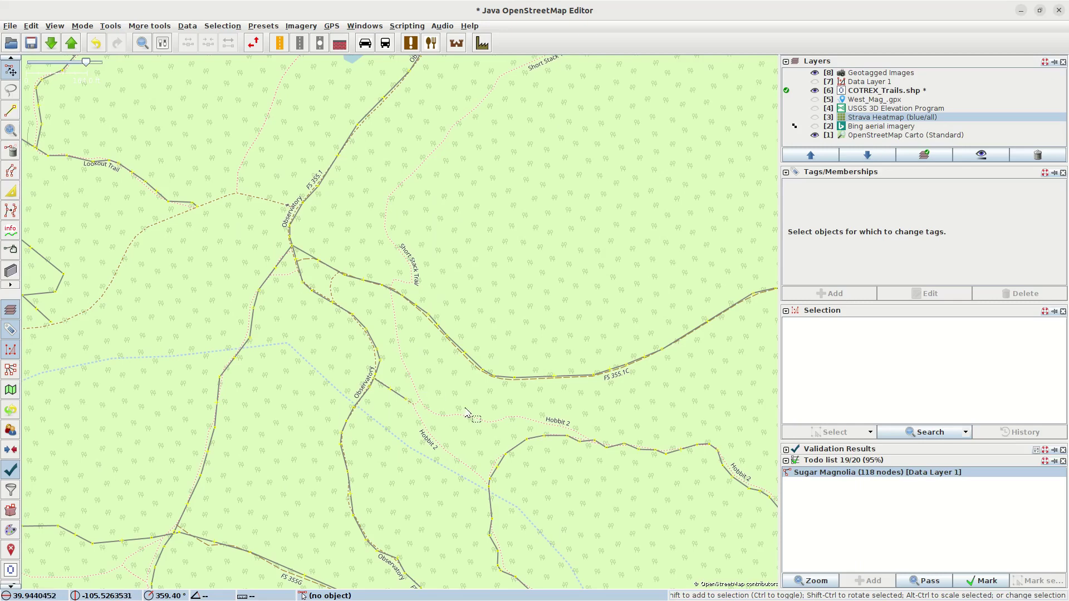